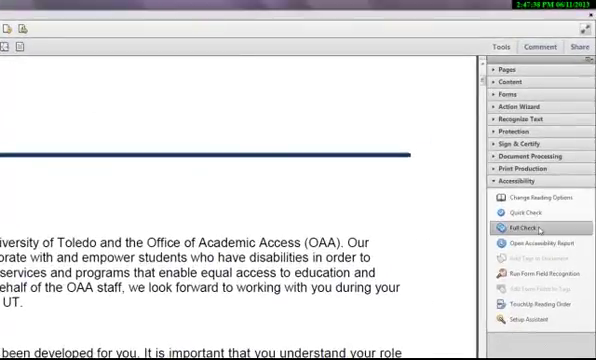
Step: Begin an Accessibility Full Check and reach the report-folder chooser
click(527, 227)
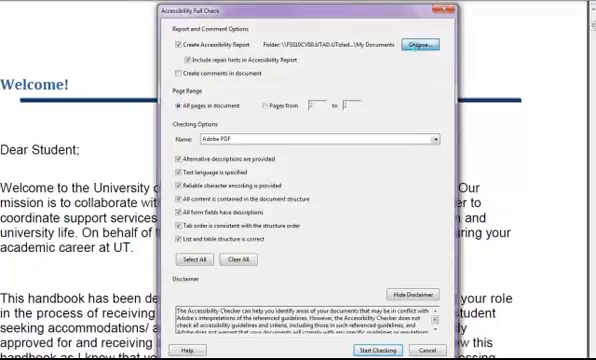
Step: Set the user's home folder as the accessibility report's save location
click(417, 46)
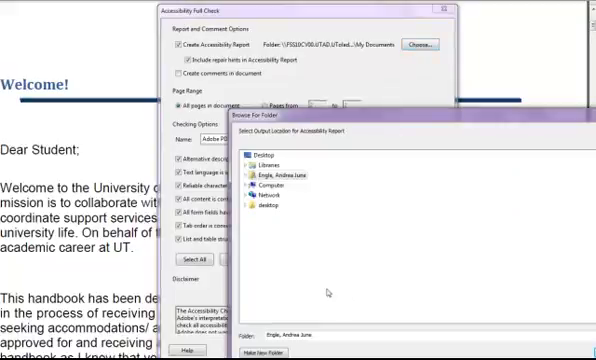
click(262, 176)
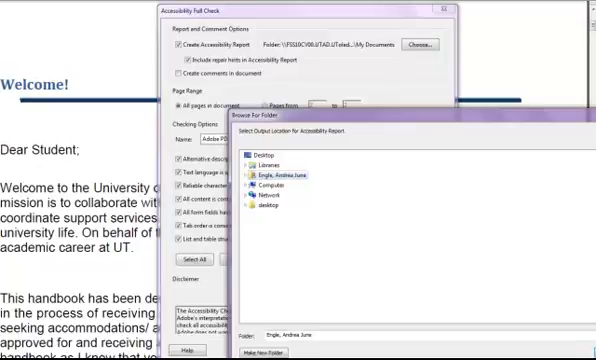
key(Return)
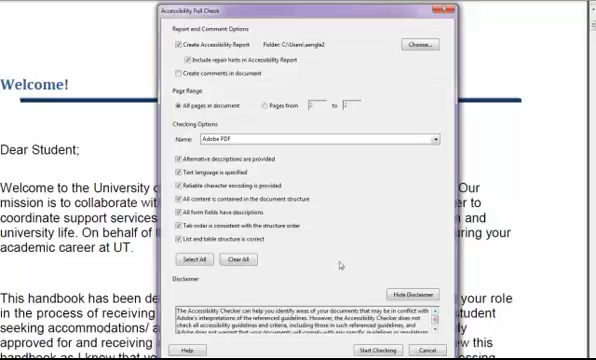
Step: Choose the Section 508 checking standard and start the accessibility check
click(263, 139)
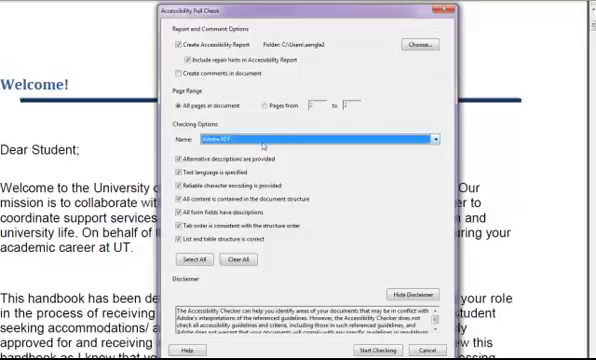
click(263, 139)
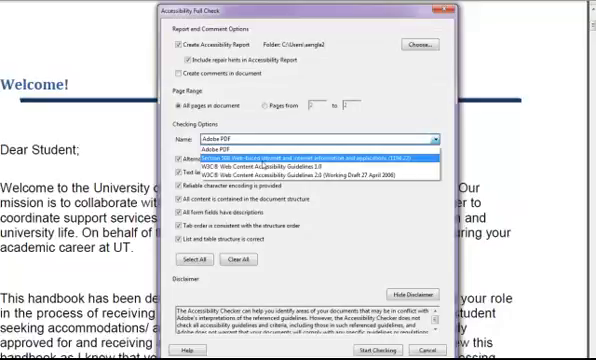
click(262, 158)
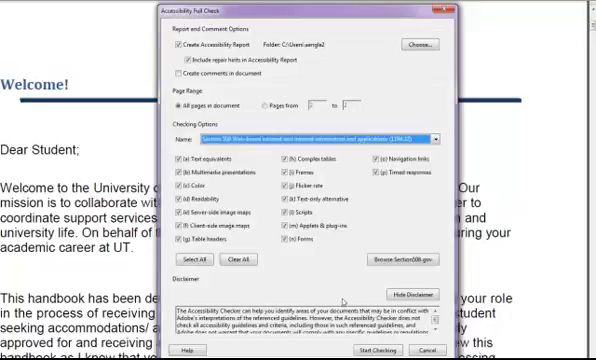
click(378, 350)
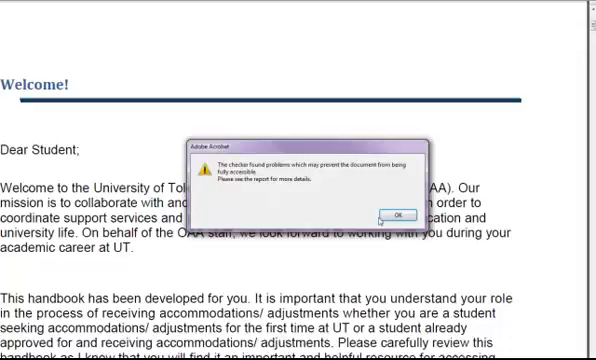
Step: Dismiss the problems-found warning and jump to the three figures flagged for missing alternate text
click(397, 214)
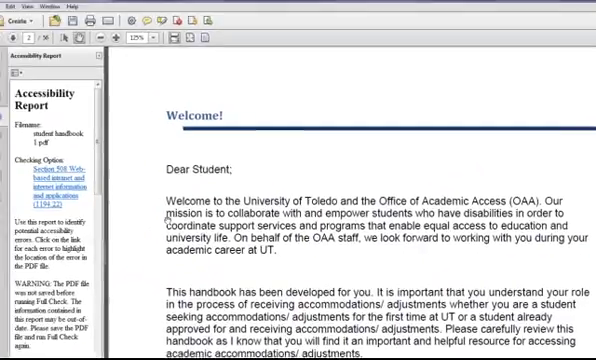
scroll(65, 200, down, 3)
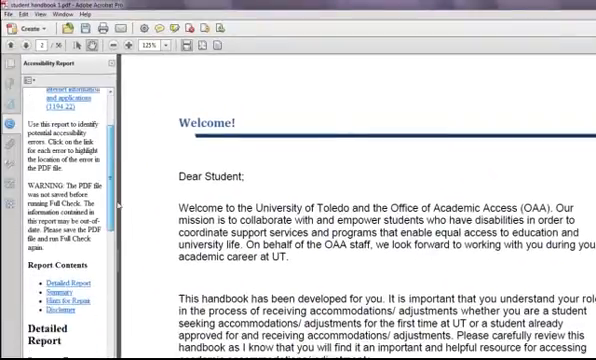
scroll(65, 200, down, 3)
scroll(65, 200, down, 3)
scroll(65, 200, down, 3)
scroll(65, 200, down, 2)
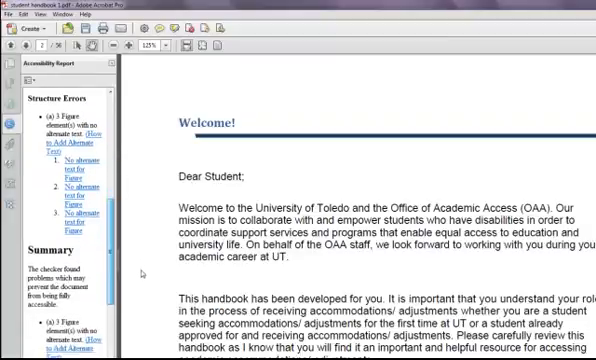
click(80, 168)
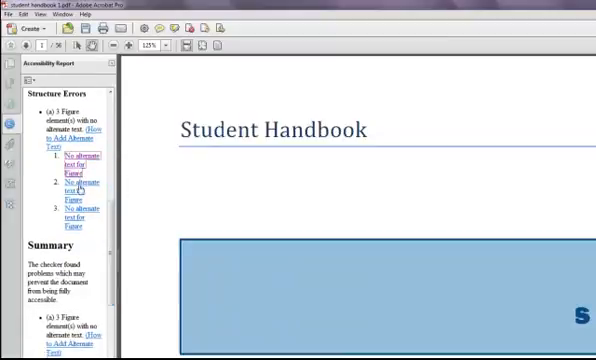
click(80, 200)
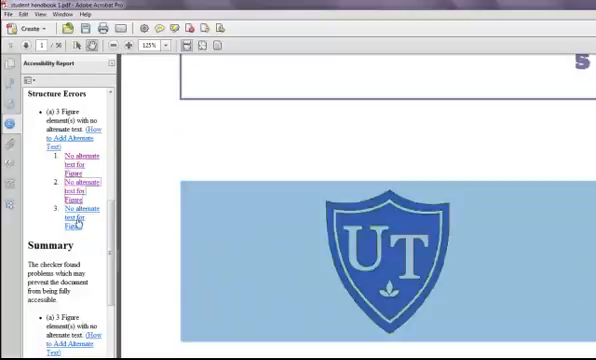
click(80, 218)
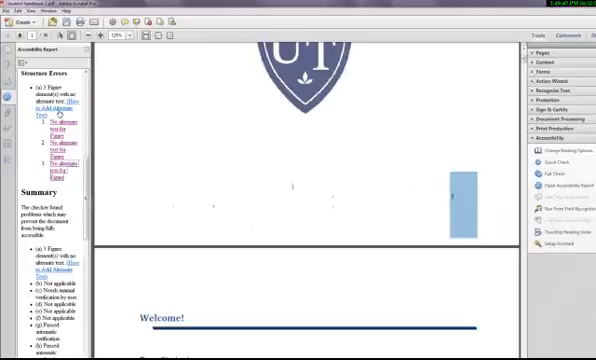
click(70, 137)
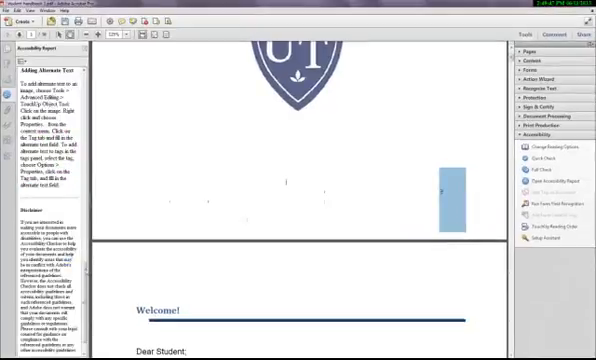
scroll(42, 115, up, 3)
scroll(42, 150, up, 3)
scroll(42, 150, up, 3)
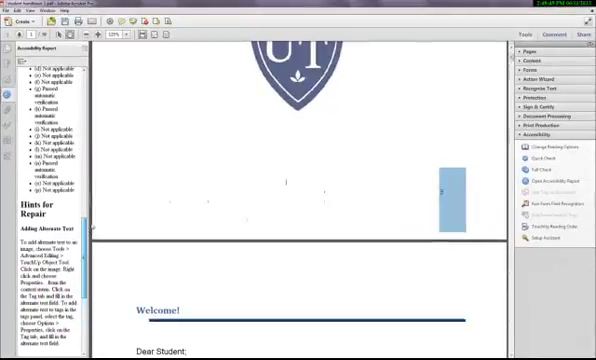
scroll(42, 150, up, 3)
scroll(42, 150, up, 3)
scroll(95, 198, up, 2)
scroll(100, 170, up, 2)
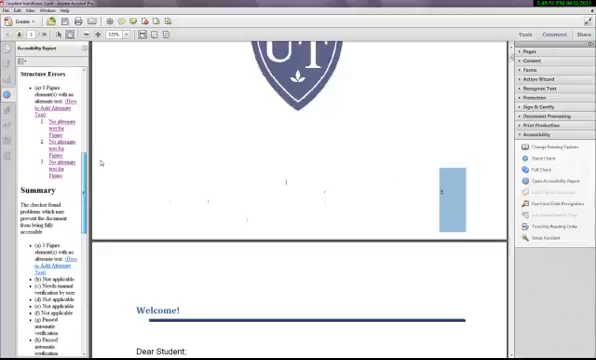
scroll(100, 160, up, 2)
scroll(103, 153, up, 2)
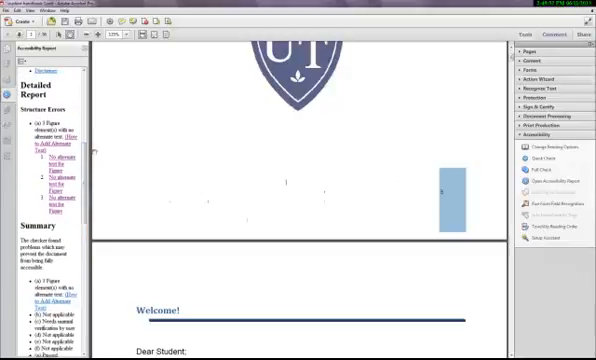